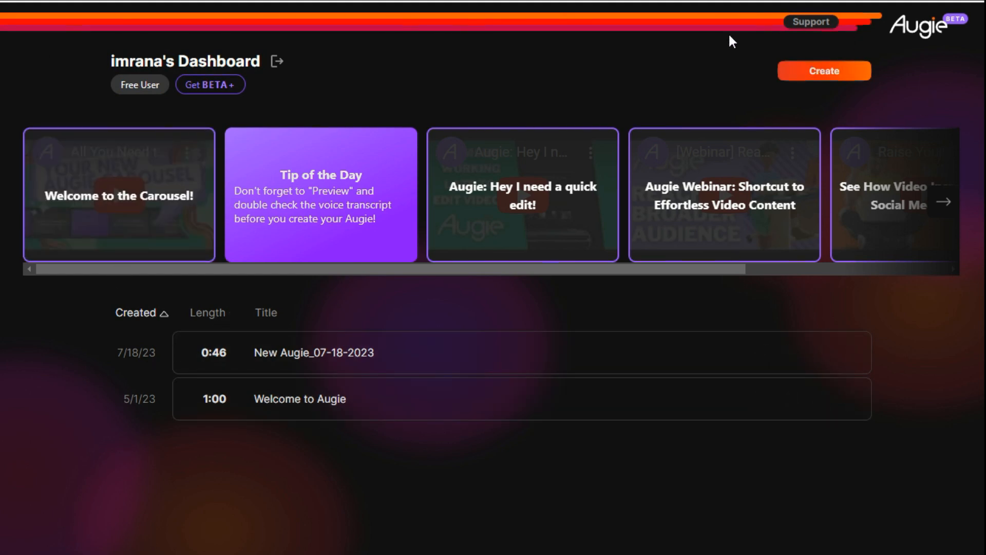
- Start a new Augie from text, keeping the option to populate it with AI selected images enabled
{"action": "left_click", "coordinate": [799, 72]}
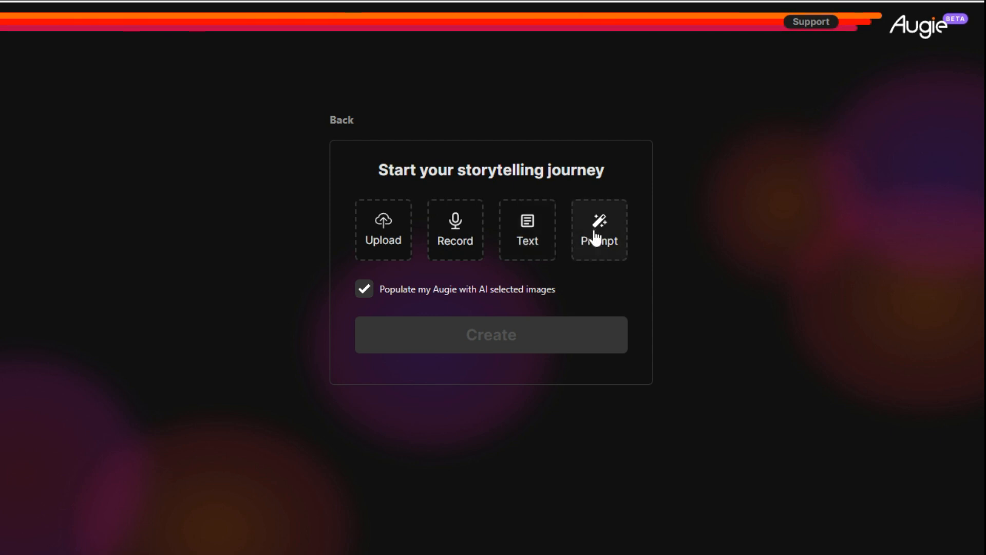
{"action": "left_click", "coordinate": [365, 292]}
{"action": "left_click", "coordinate": [365, 292]}
{"action": "left_click", "coordinate": [530, 246]}
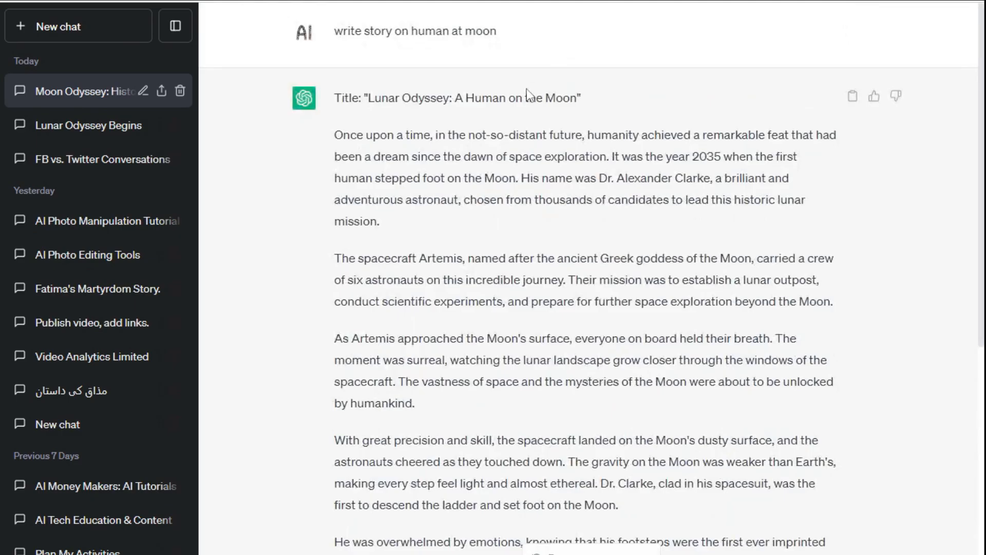
- Copy the story about a human on the Moon from the ChatGPT chat and paste it into Augie as the transcript
{"action": "left_click_drag", "start_coordinate": [497, 32], "coordinate": [427, 17]}
{"action": "left_click_drag", "start_coordinate": [333, 135], "coordinate": [589, 527]}
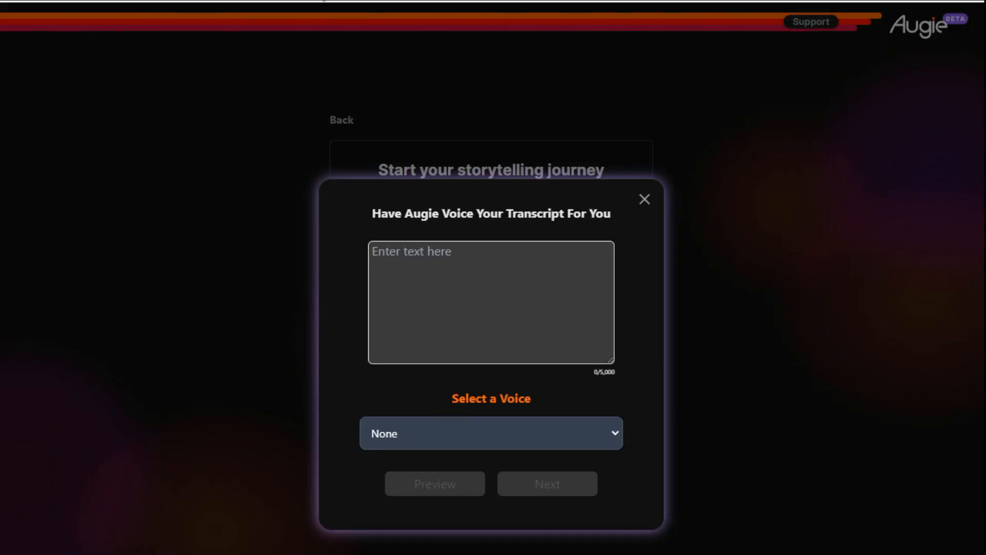
{"action": "left_click", "coordinate": [441, 276]}
{"action": "right_click", "coordinate": [440, 275]}
{"action": "left_click", "coordinate": [509, 398]}
{"action": "right_click", "coordinate": [383, 261]}
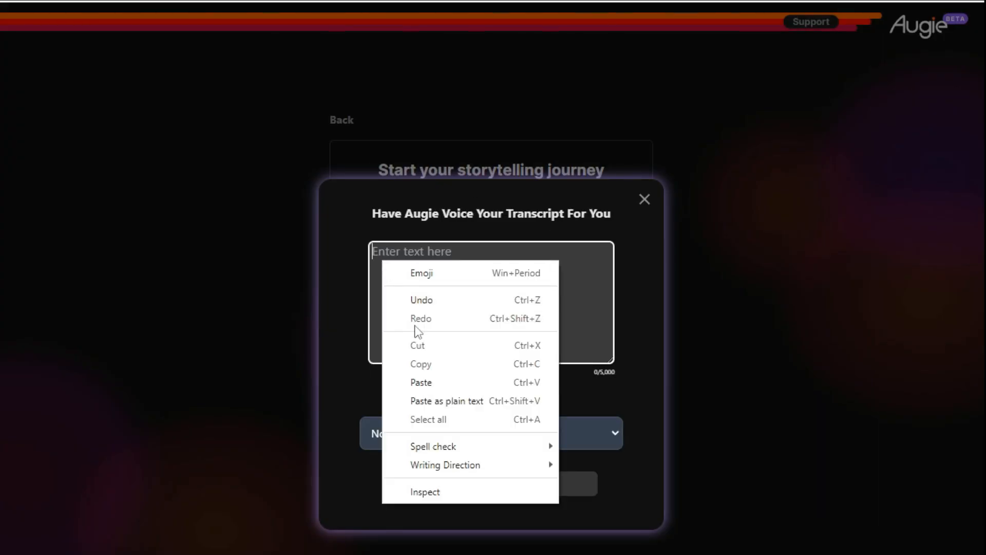
{"action": "left_click", "coordinate": [418, 380]}
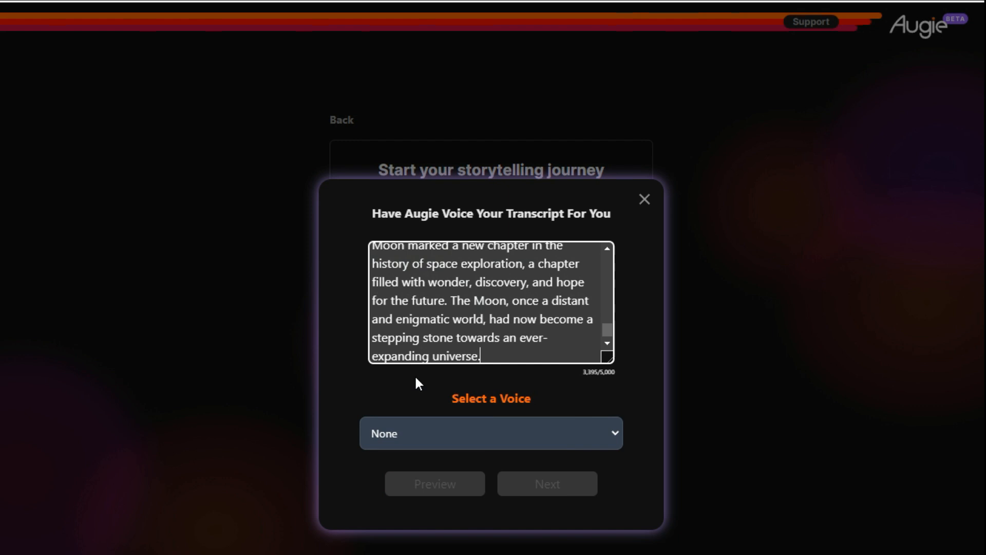
- Choose the Sunita [India, Female, Young] voice for the transcript and continue with the voiceover
{"action": "left_click", "coordinate": [613, 438]}
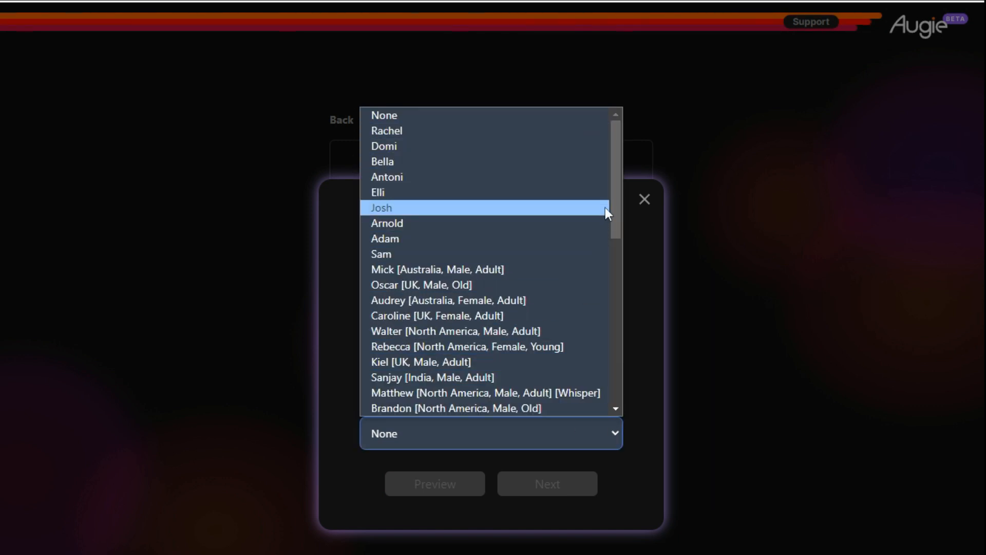
{"action": "left_click_drag", "start_coordinate": [613, 197], "coordinate": [612, 320]}
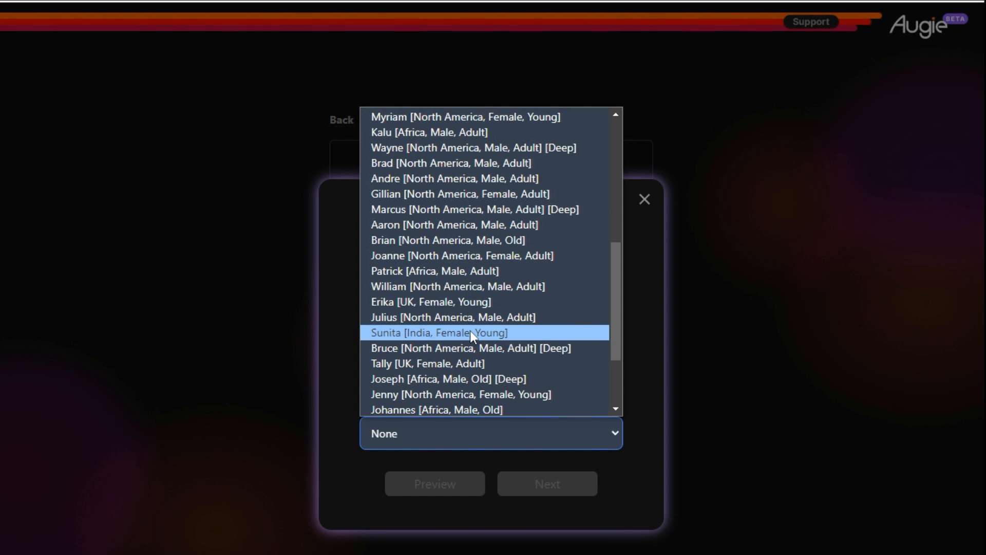
{"action": "left_click", "coordinate": [395, 332]}
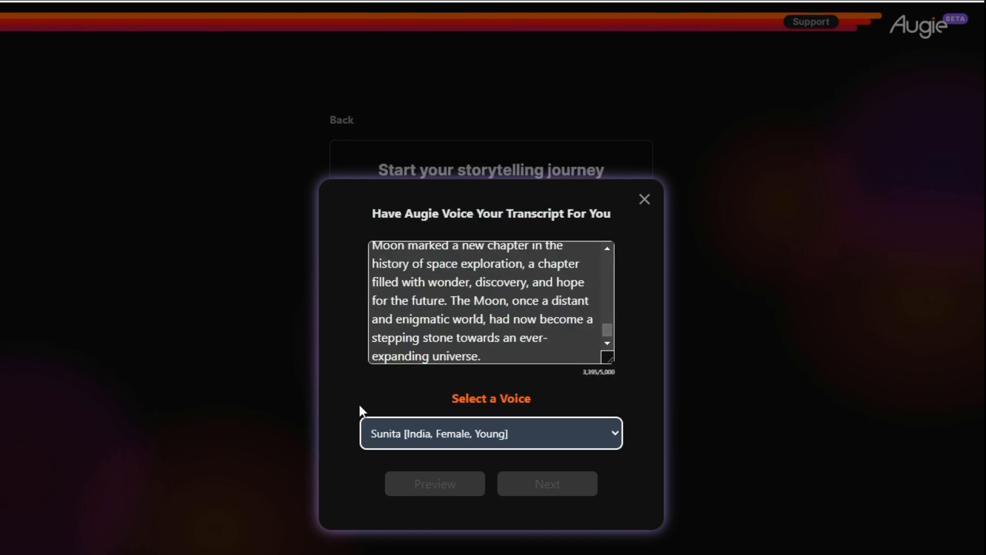
{"action": "left_click", "coordinate": [605, 333]}
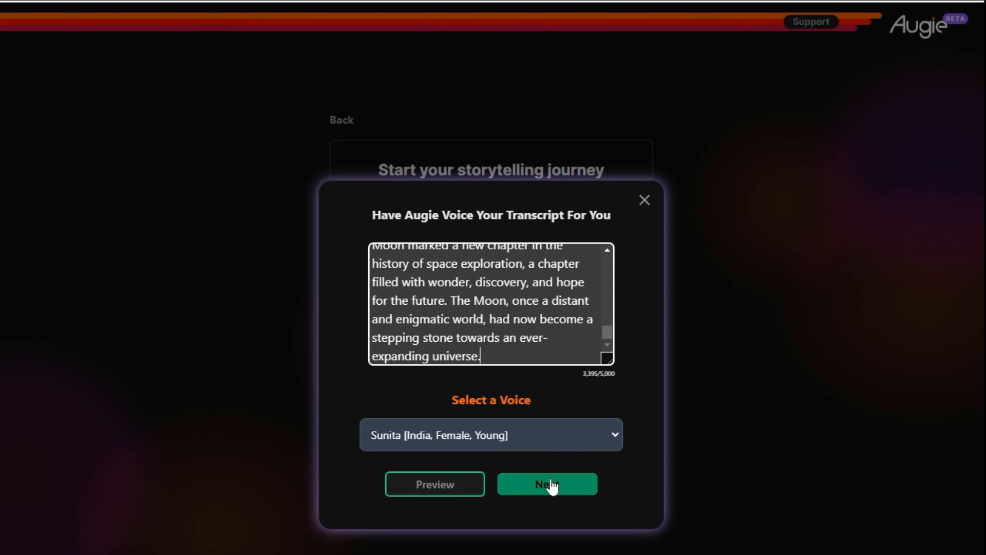
{"action": "left_click", "coordinate": [551, 485]}
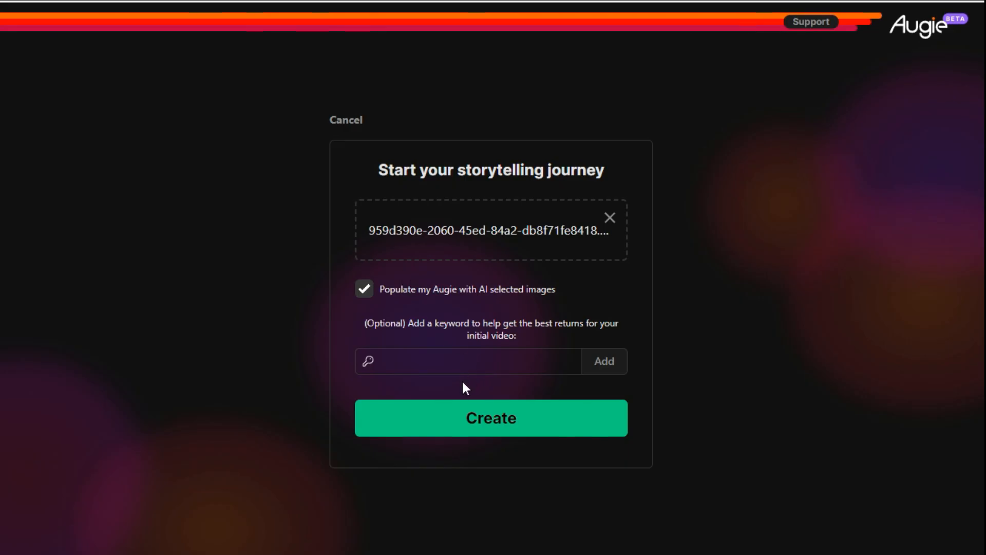
- Add the keyword "moon" to guide the image selection and create the video
{"action": "left_click", "coordinate": [449, 365]}
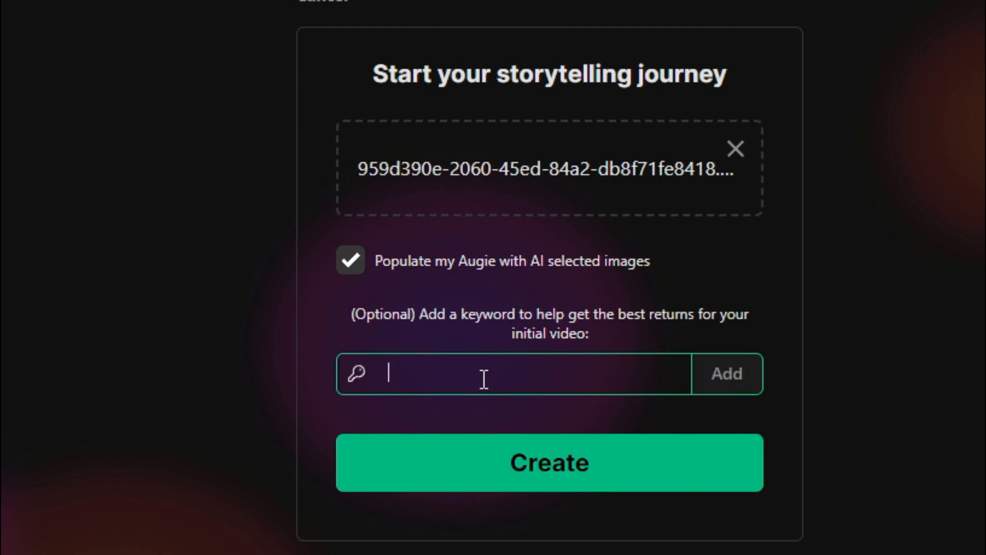
{"action": "type", "text": "moon"}
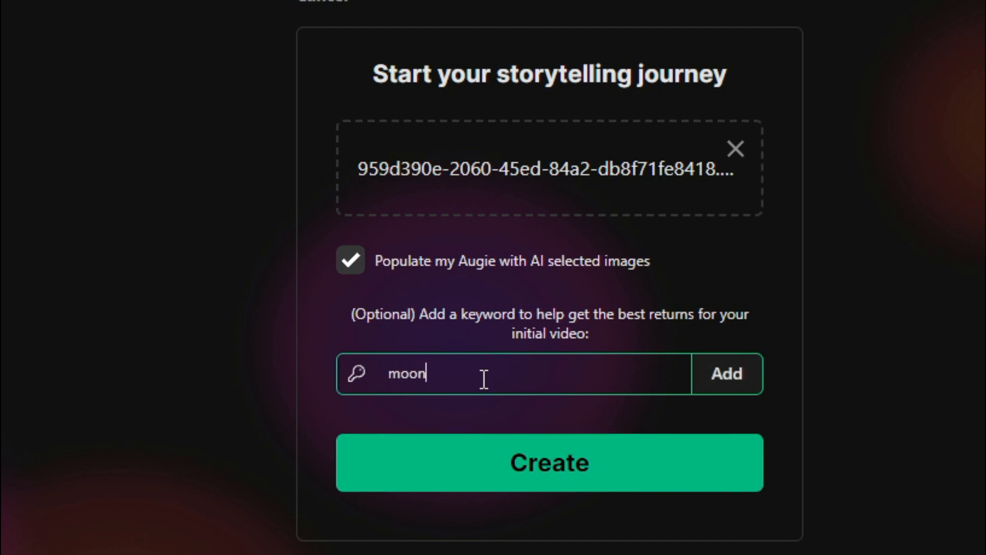
{"action": "left_click", "coordinate": [747, 379]}
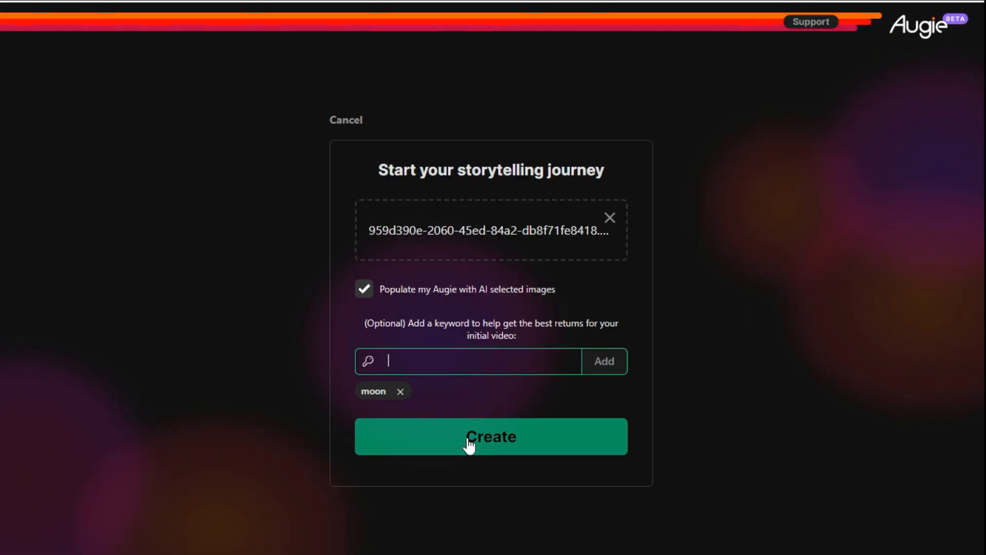
{"action": "left_click", "coordinate": [515, 499]}
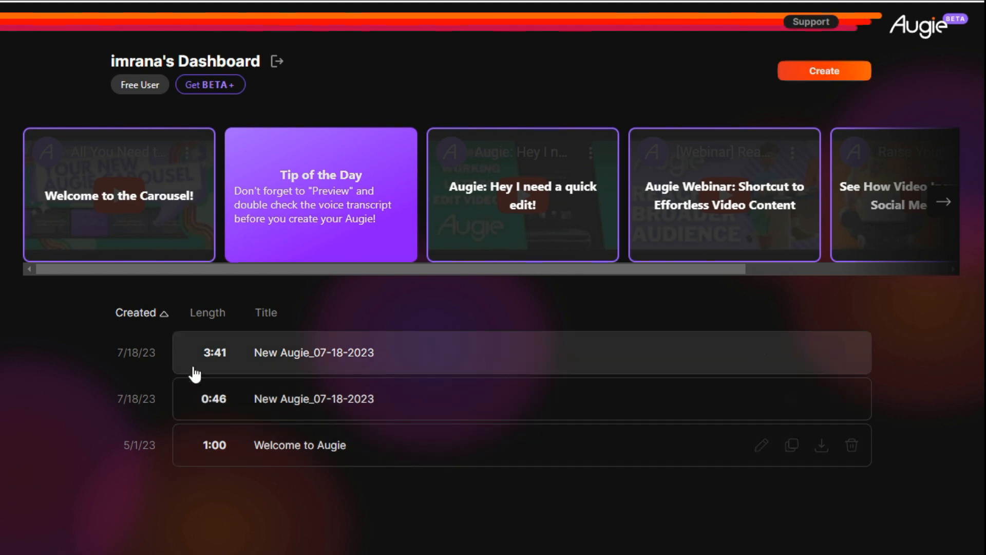
- Open the newly created 3:41 Augie from the dashboard and continue past the roughcut report to the editor
{"action": "left_click", "coordinate": [283, 356]}
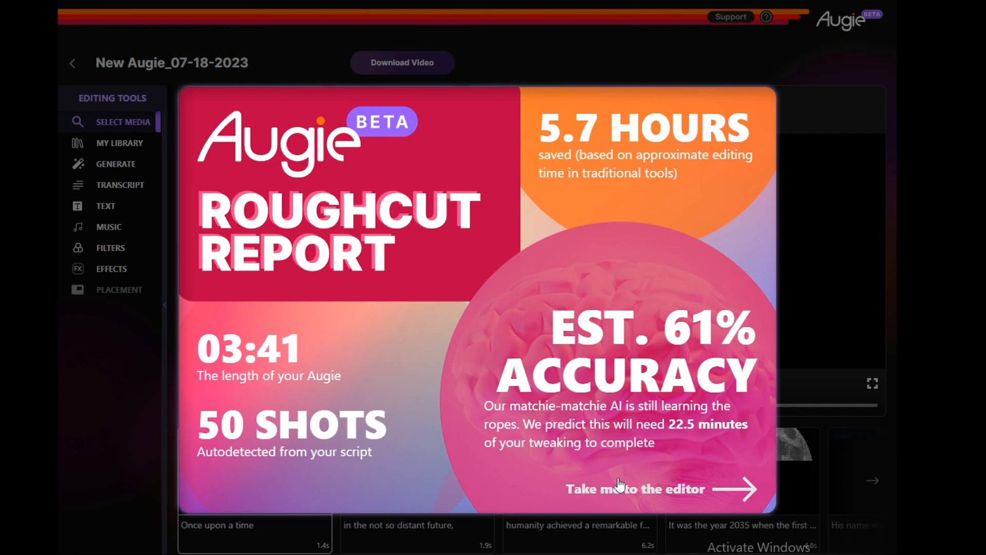
{"action": "left_click", "coordinate": [631, 493]}
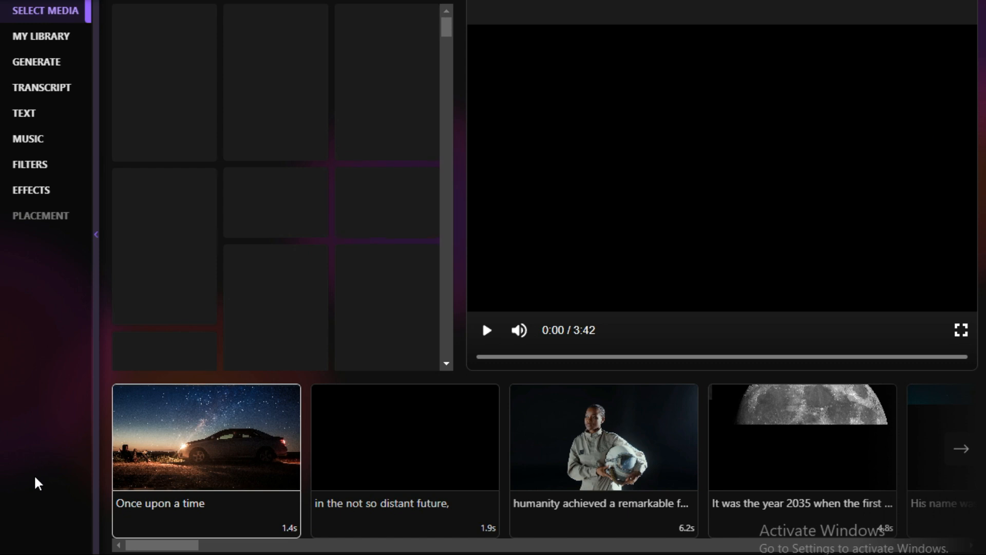
{"action": "mouse_move", "coordinate": [872, 455]}
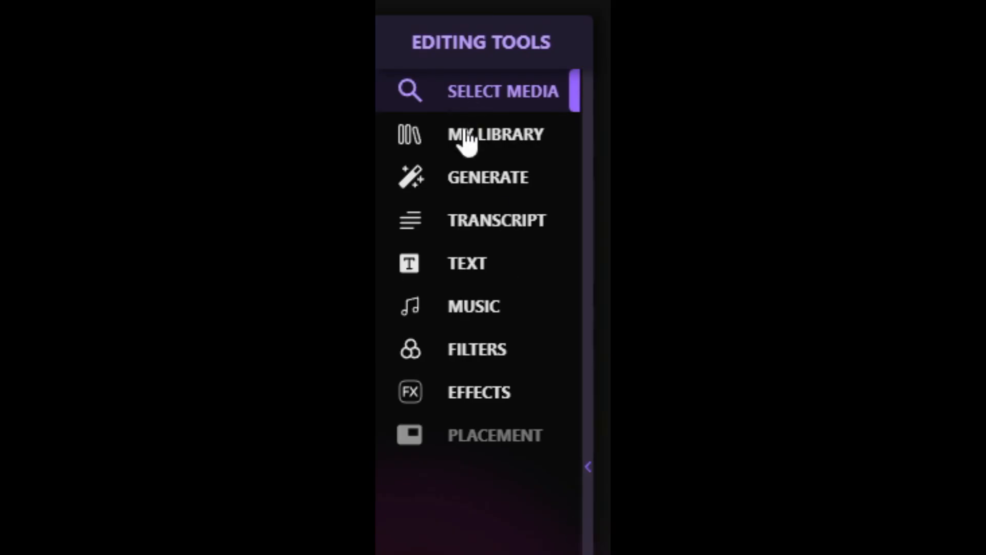
- Look at the image generation tool and the transcript, viewing the "humanity achieved" shot and the "Once upon a time" shot
{"action": "left_click", "coordinate": [507, 179]}
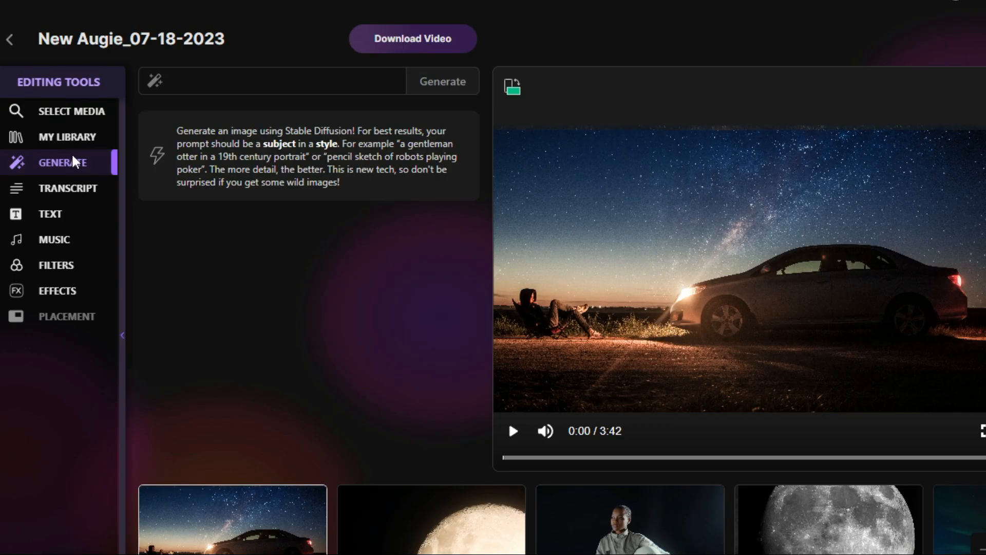
{"action": "left_click", "coordinate": [66, 199]}
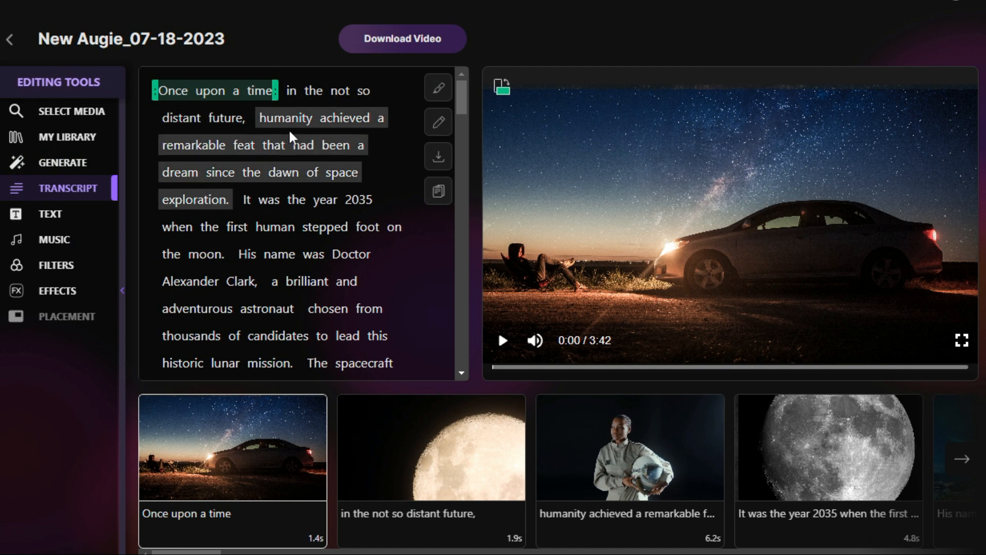
{"action": "left_click", "coordinate": [299, 174]}
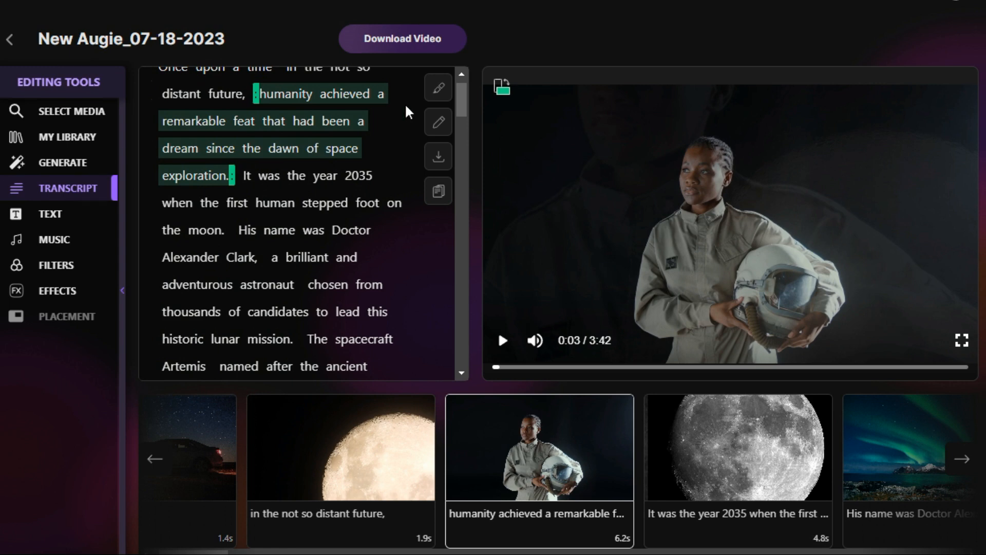
{"action": "scroll", "coordinate": [463, 103], "scroll_direction": "up", "scroll_amount": 1}
{"action": "left_click", "coordinate": [228, 95]}
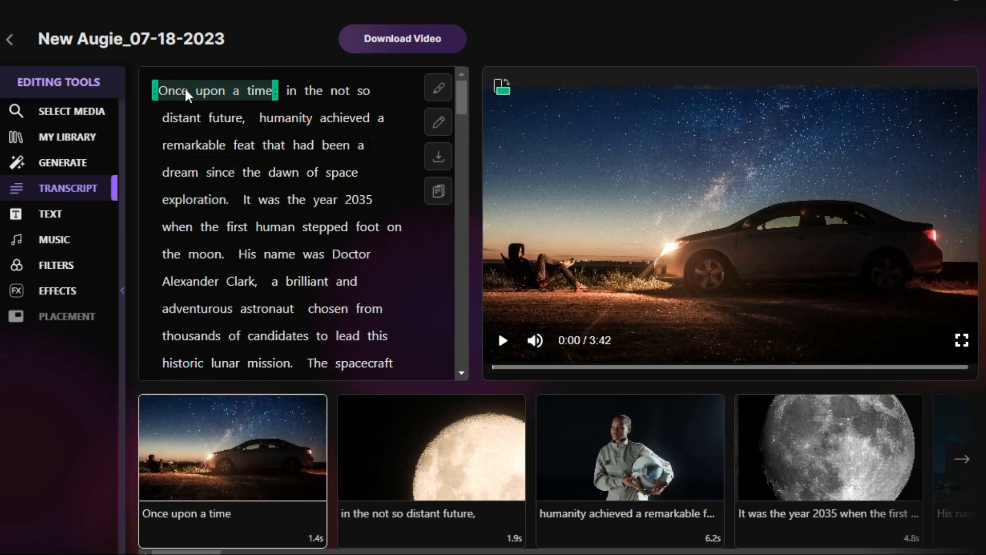
- Turn on closed captions for the entire video
{"action": "left_click", "coordinate": [76, 220]}
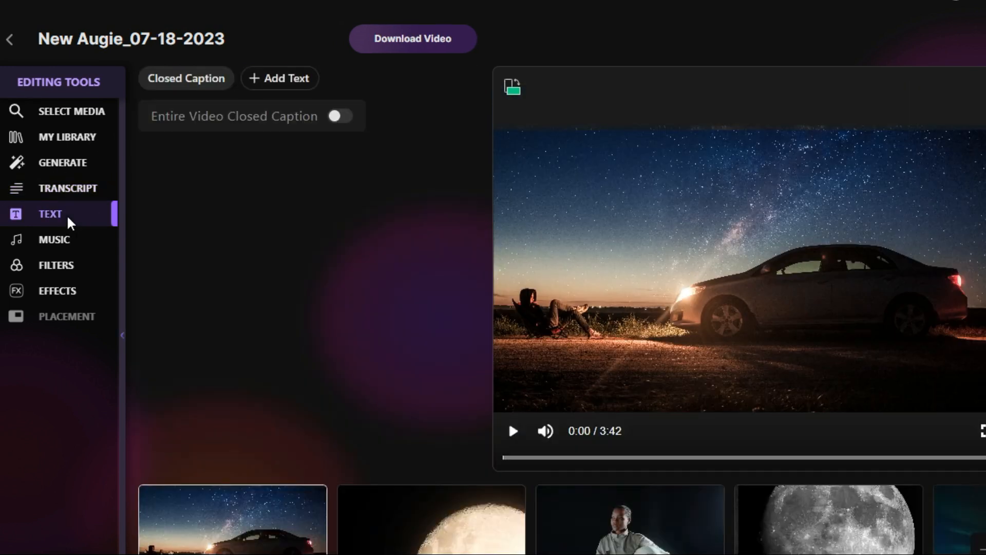
{"action": "left_click", "coordinate": [333, 118]}
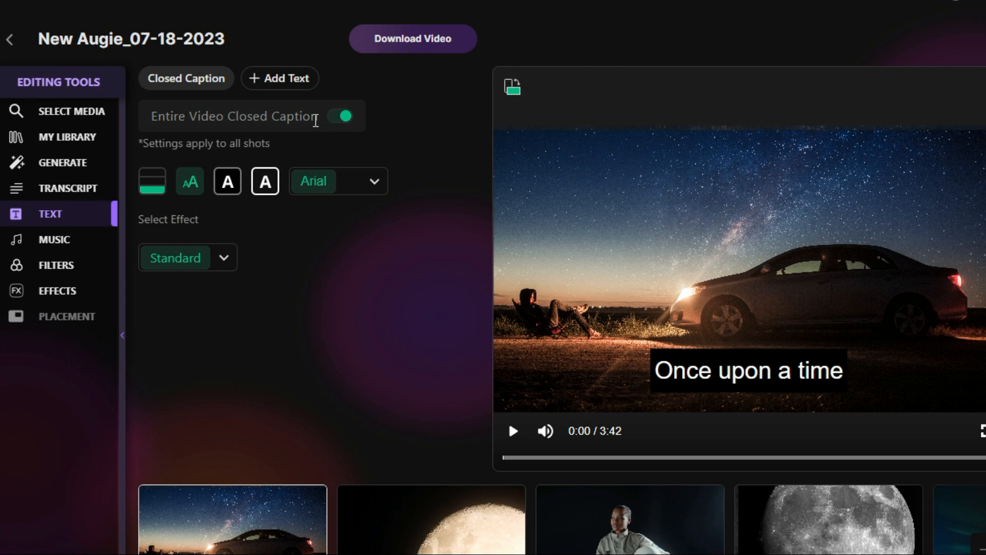
- Try the Vintage font on the closed captions and set it back to Arial
{"action": "left_click", "coordinate": [365, 188]}
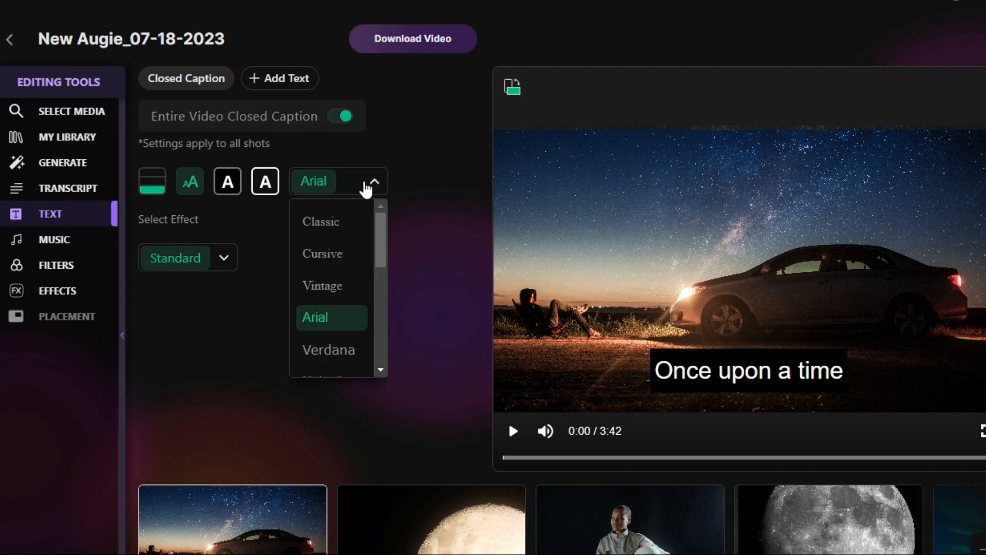
{"action": "left_click", "coordinate": [333, 290]}
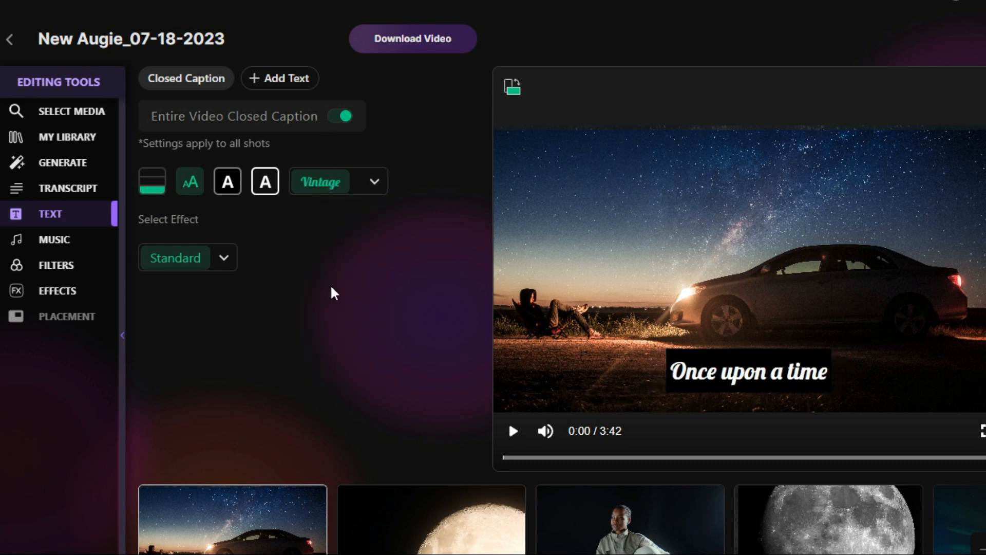
{"action": "left_click", "coordinate": [379, 182]}
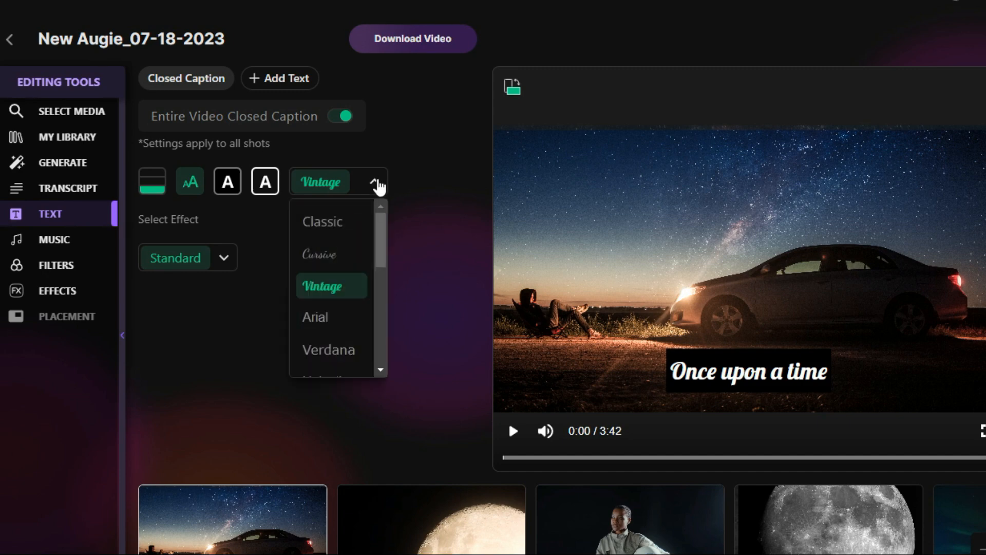
{"action": "left_click", "coordinate": [320, 319]}
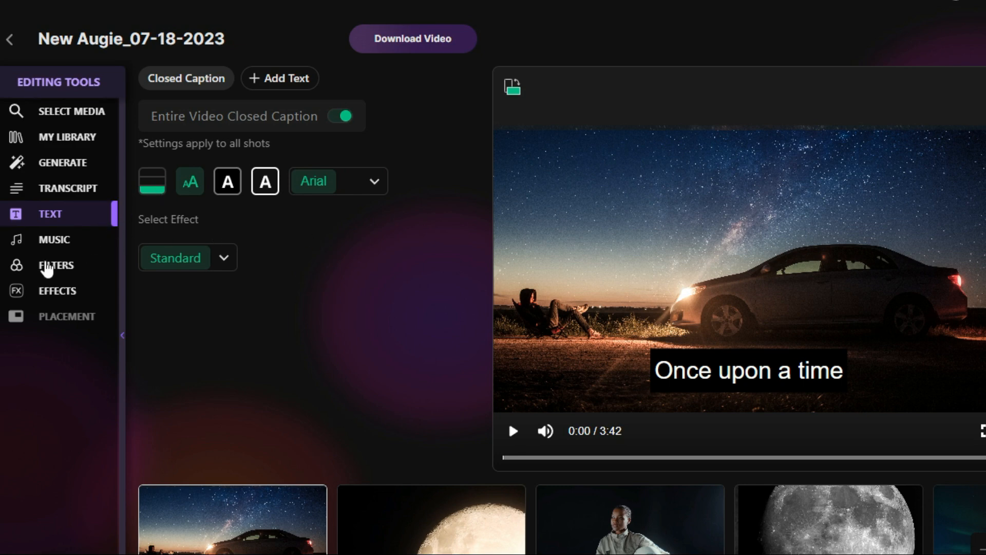
- Preview several background music tracks from the music list, including hip-hop and EDM tracks such as "Zight - Fly Away"
{"action": "left_click", "coordinate": [65, 246]}
{"action": "left_click", "coordinate": [155, 130]}
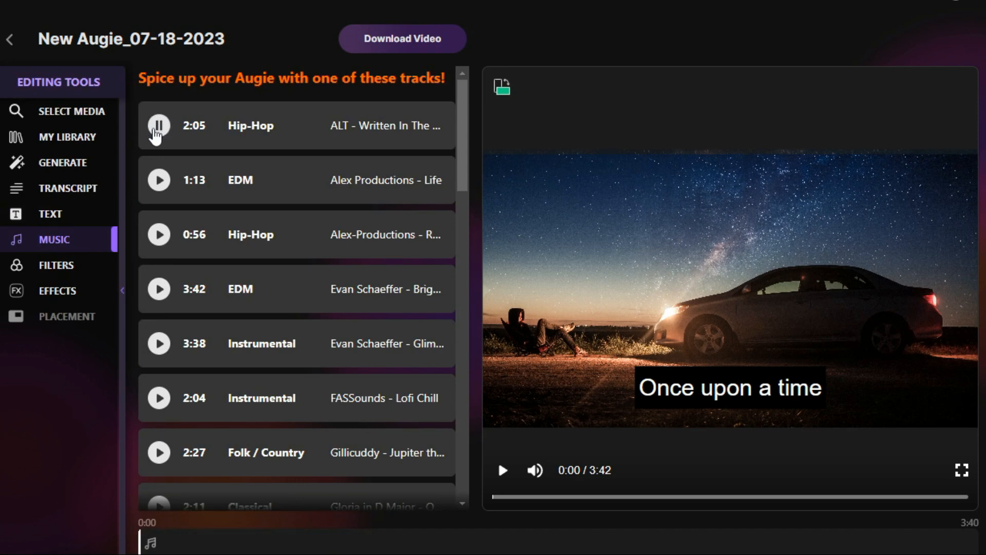
{"action": "left_click", "coordinate": [159, 180]}
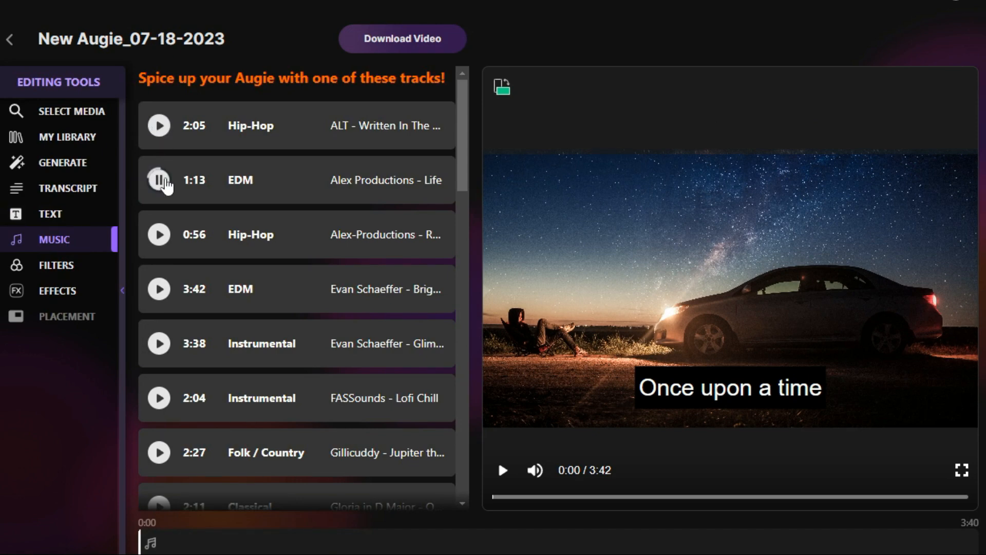
{"action": "scroll", "coordinate": [467, 129], "scroll_direction": "down", "scroll_amount": 3}
{"action": "left_click", "coordinate": [159, 173]}
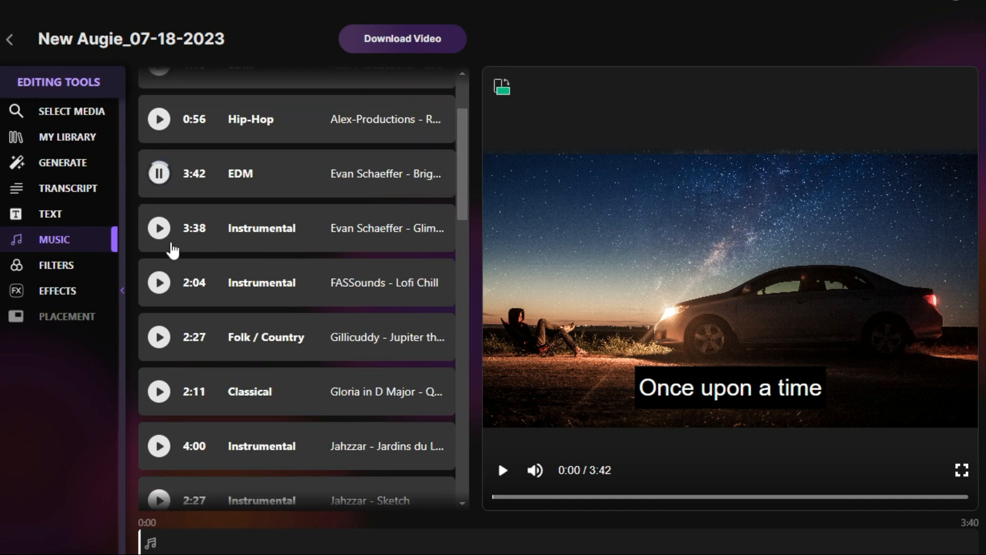
{"action": "left_click_drag", "start_coordinate": [462, 172], "coordinate": [475, 440]}
{"action": "left_click", "coordinate": [159, 202]}
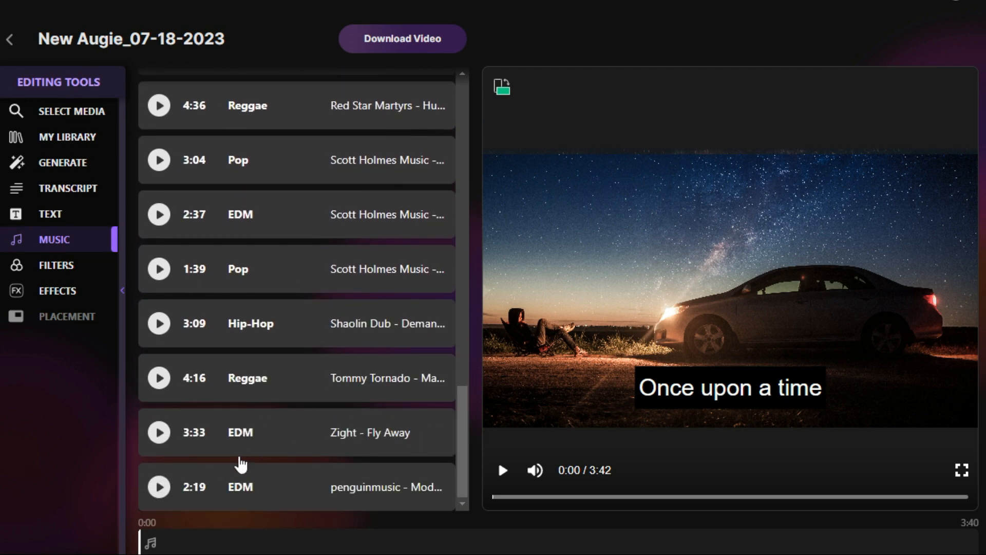
{"action": "left_click", "coordinate": [159, 434]}
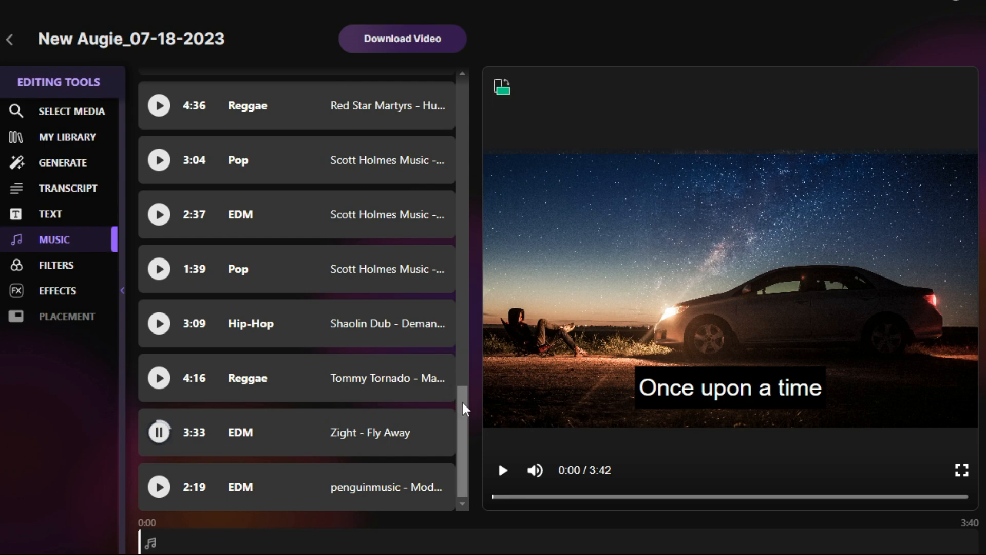
- Apply the Low Saturation filter to the "Once upon a time" shot and open the effects settings
{"action": "left_click", "coordinate": [74, 273]}
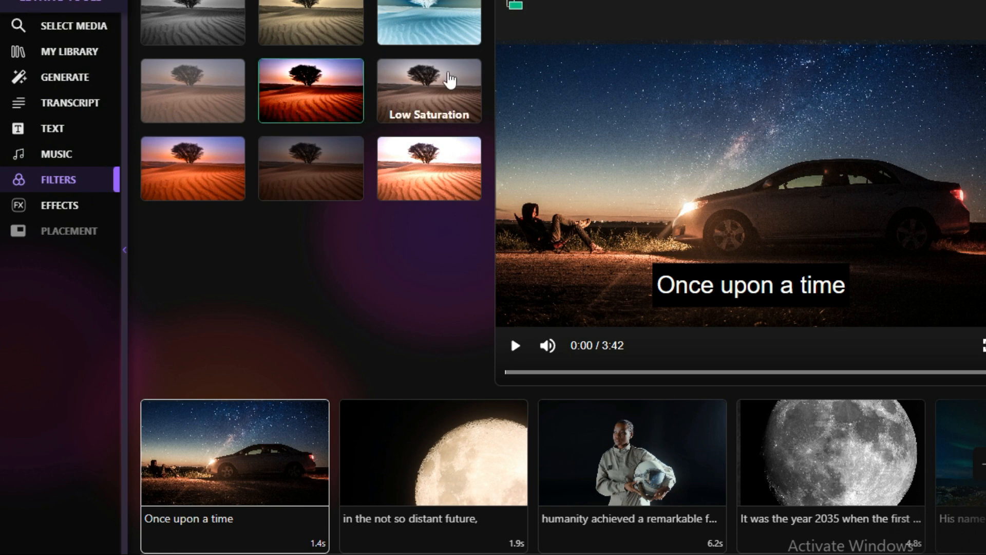
{"action": "left_click", "coordinate": [448, 85]}
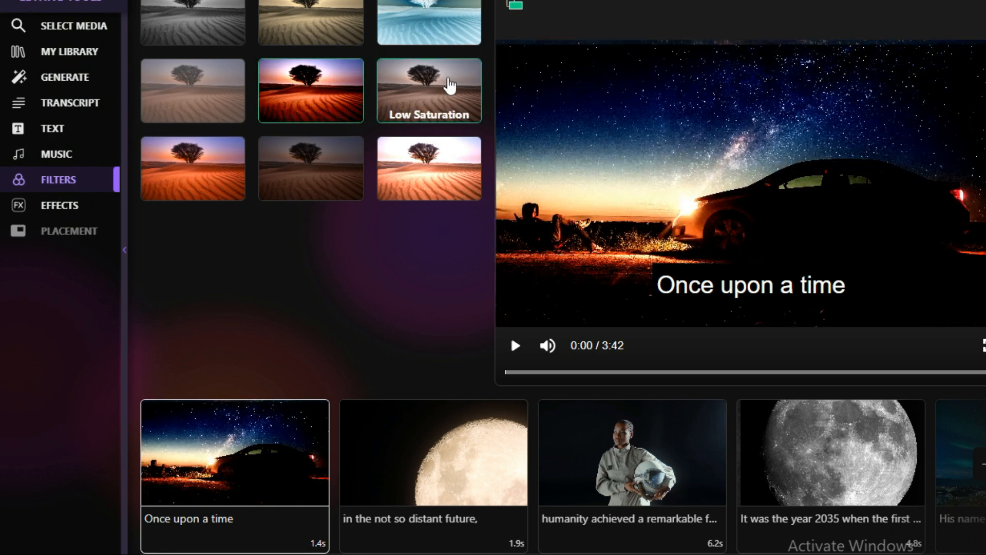
{"action": "left_click", "coordinate": [421, 172]}
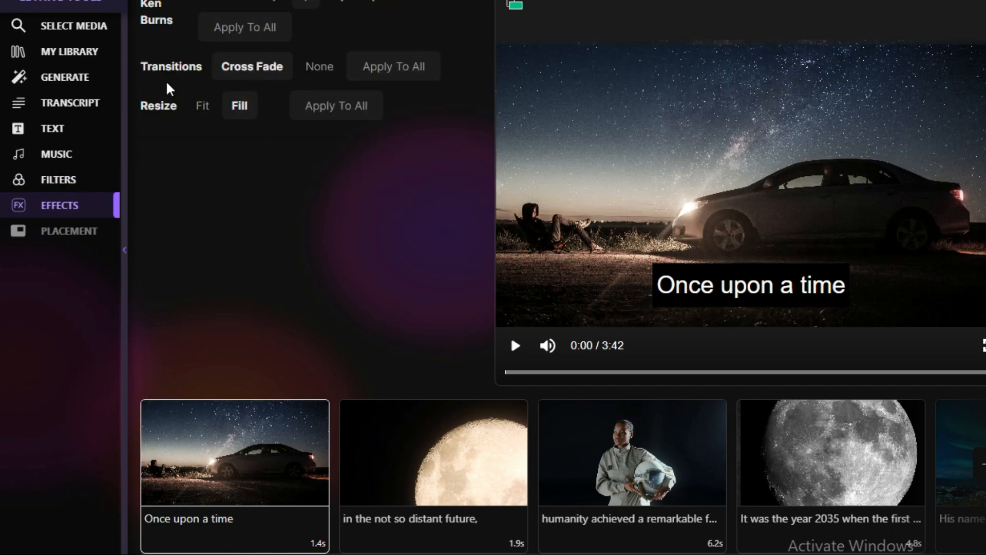
- Set the transition to Cross Fade and apply it to all shots
{"action": "left_click", "coordinate": [248, 70]}
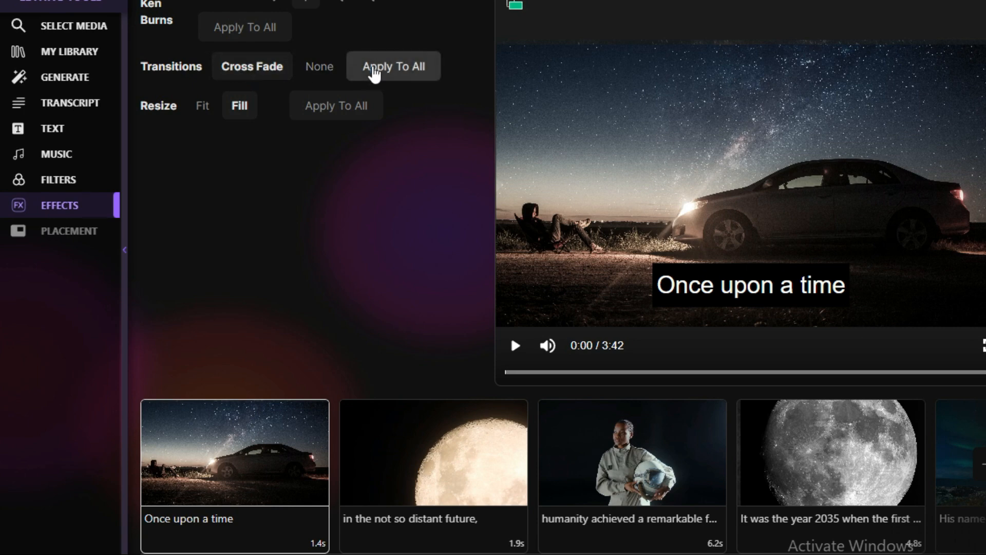
{"action": "left_click", "coordinate": [375, 75]}
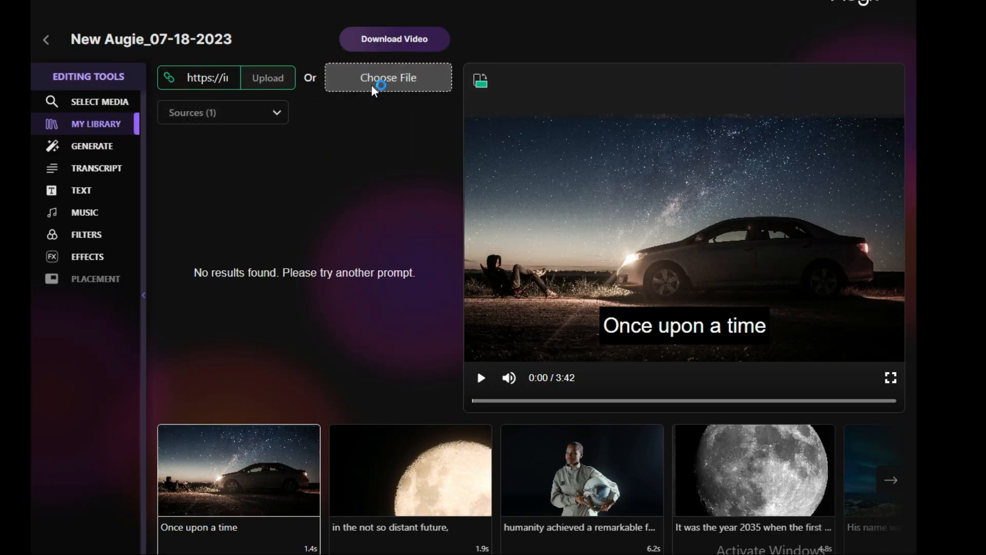
- Open the file chooser for uploading own media to the library and close it without choosing a file
{"action": "left_click", "coordinate": [371, 85]}
{"action": "left_click_drag", "start_coordinate": [901, 40], "coordinate": [915, 401]}
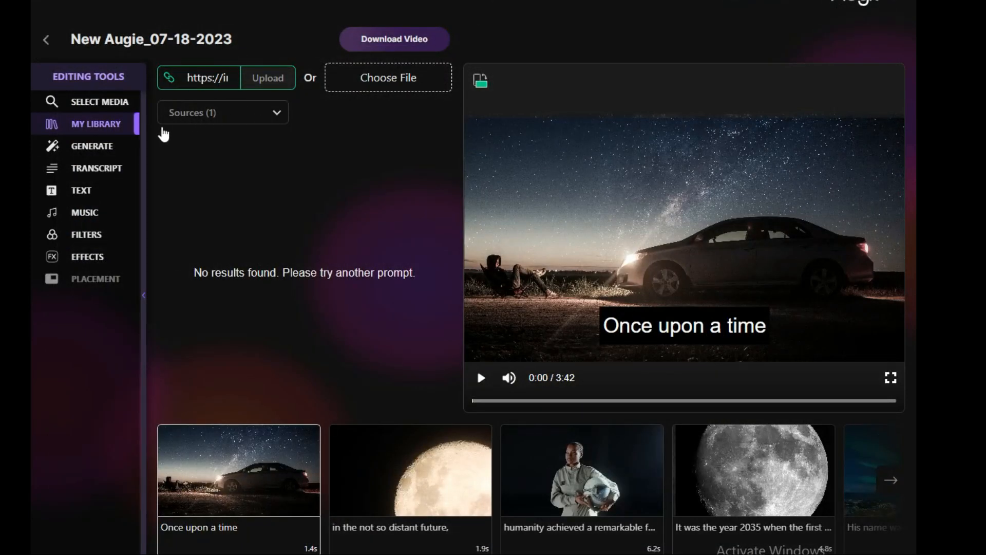
- Replace the aurora shot with a Bing Search photo of a bearded man in glasses, found by searching for the doctor's name
{"action": "left_click", "coordinate": [398, 171]}
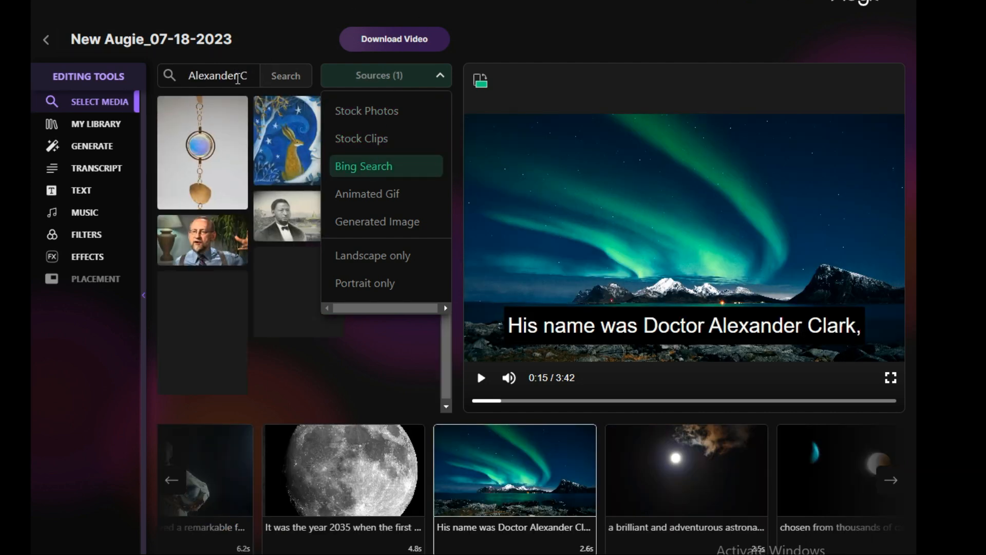
{"action": "triple_click", "coordinate": [238, 78]}
{"action": "type", "text": "Clark, moon"}
{"action": "key", "text": "ctrl+a"}
{"action": "key", "text": "BackSpace"}
{"action": "type", "text": "doctor ale"}
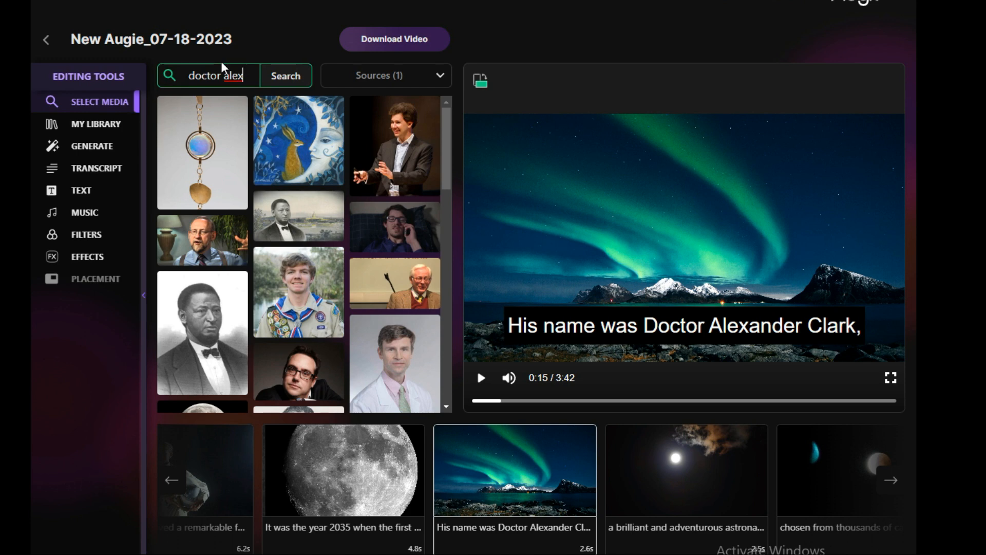
{"action": "type", "text": "xander clark"}
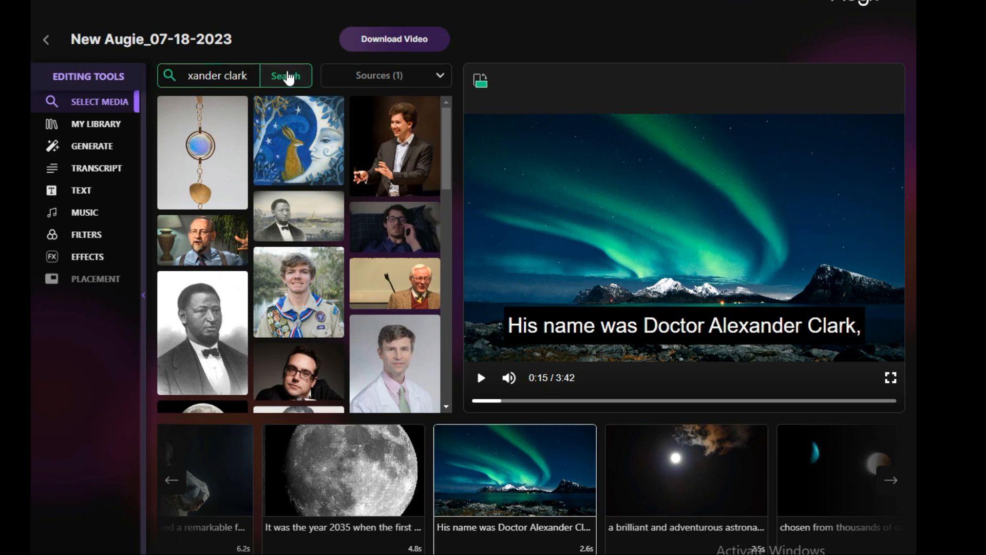
{"action": "left_click", "coordinate": [288, 77]}
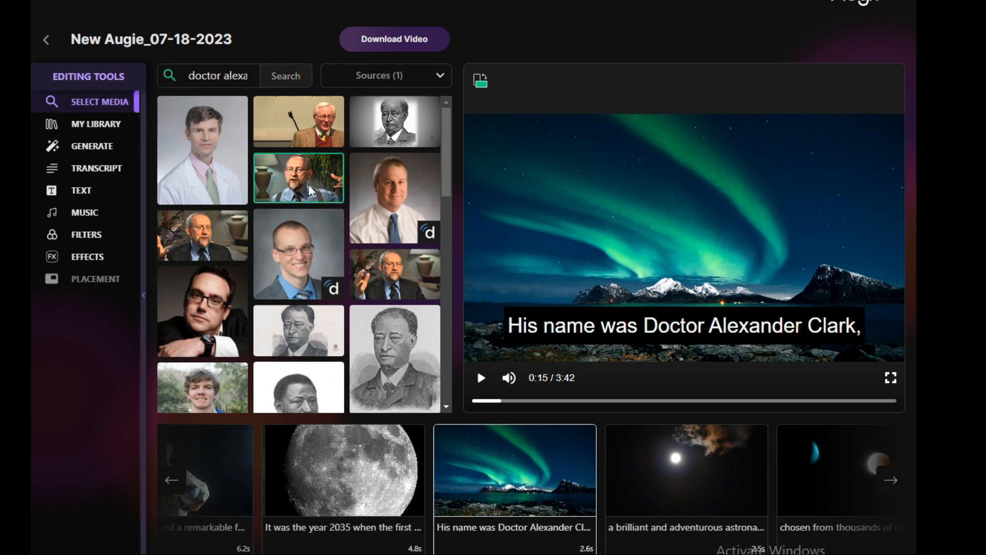
{"action": "left_click", "coordinate": [310, 191]}
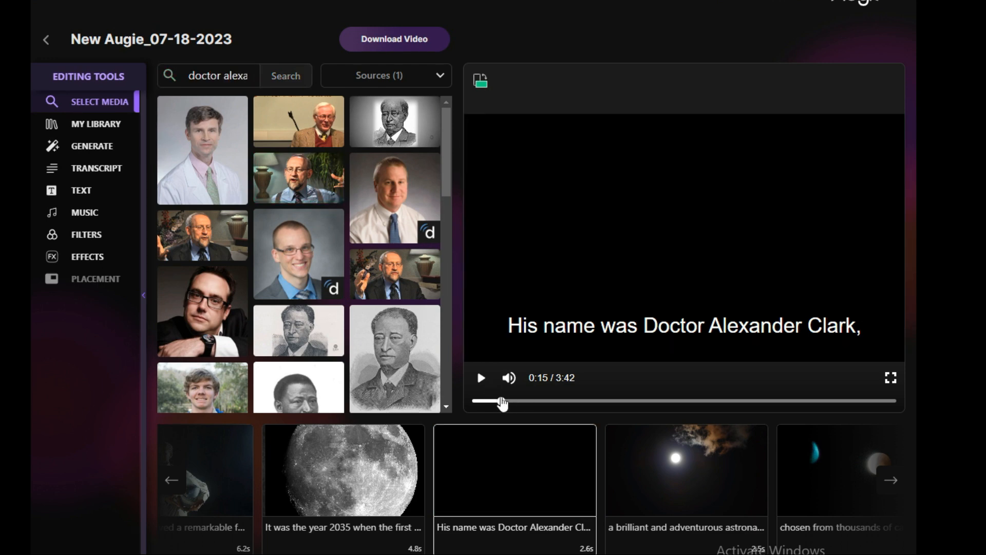
{"action": "left_click_drag", "start_coordinate": [501, 401], "coordinate": [458, 404]}
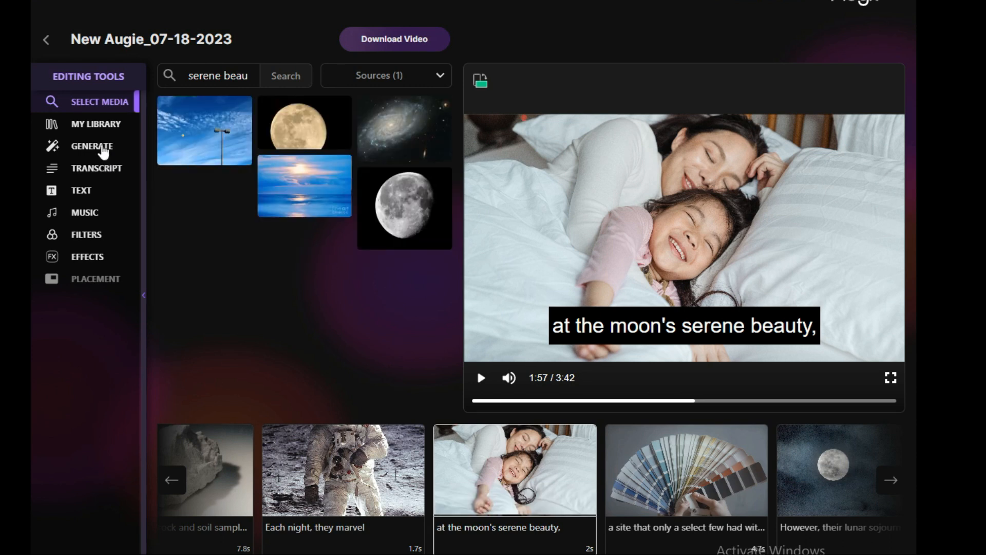
- Open the image generator's prompt for the "at the moon's serene beauty," shot
{"action": "left_click", "coordinate": [105, 149]}
{"action": "left_click", "coordinate": [241, 69]}
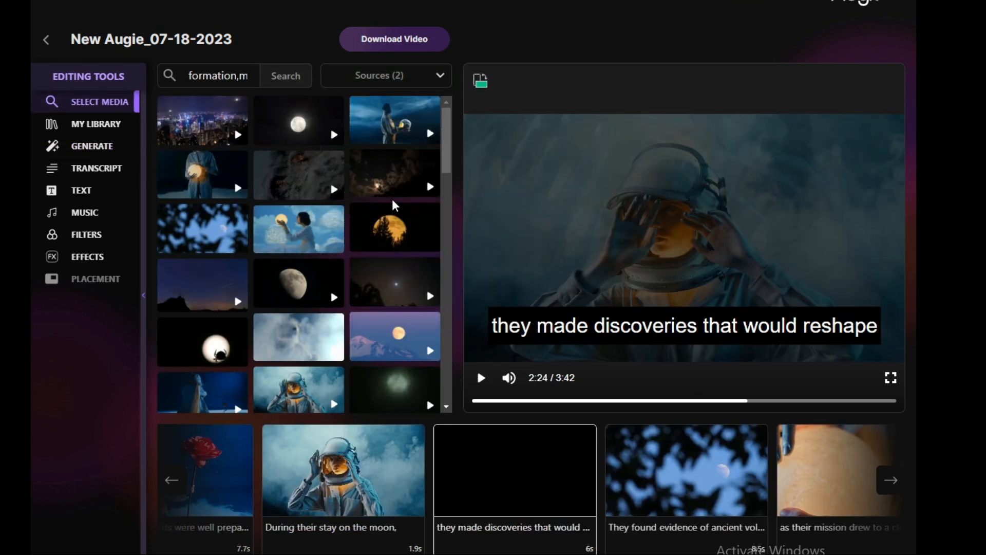
- Use the rocket-on-the-moon clip for the "they made discoveries" shot and play the video from "During their stay on the moon"
{"action": "scroll", "coordinate": [451, 175], "scroll_direction": "down", "scroll_amount": 3}
{"action": "left_click_drag", "start_coordinate": [450, 175], "coordinate": [438, 254]}
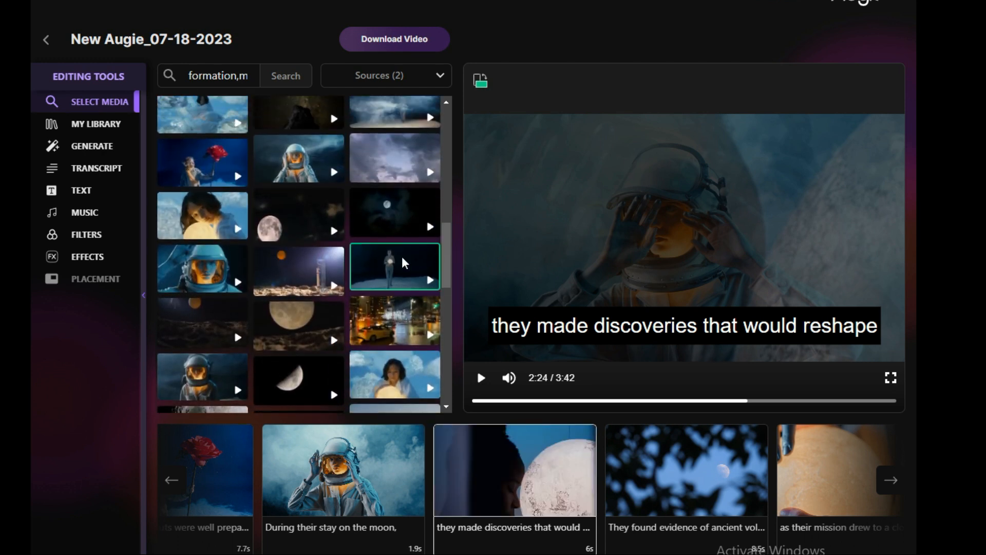
{"action": "left_click", "coordinate": [302, 274]}
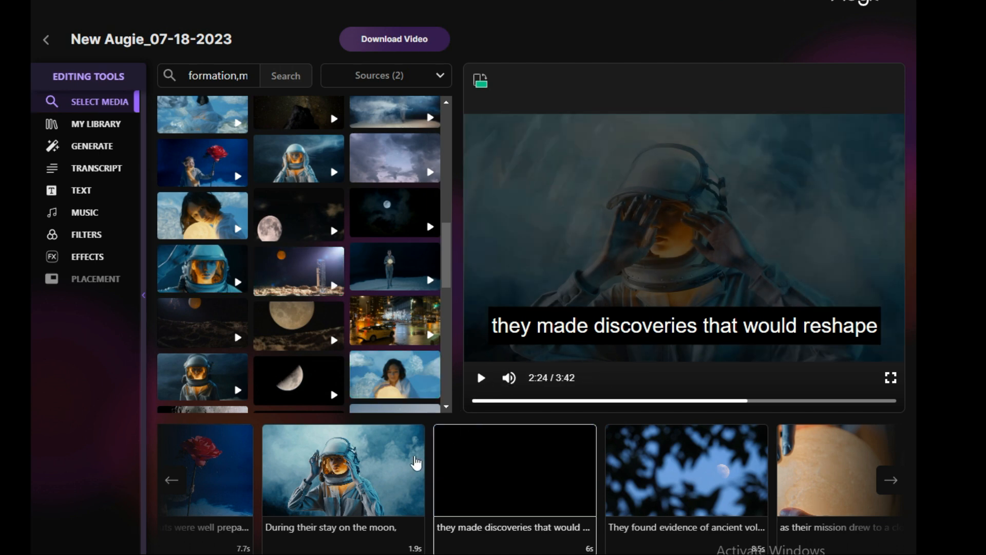
{"action": "left_click", "coordinate": [366, 465]}
{"action": "left_click", "coordinate": [481, 377]}
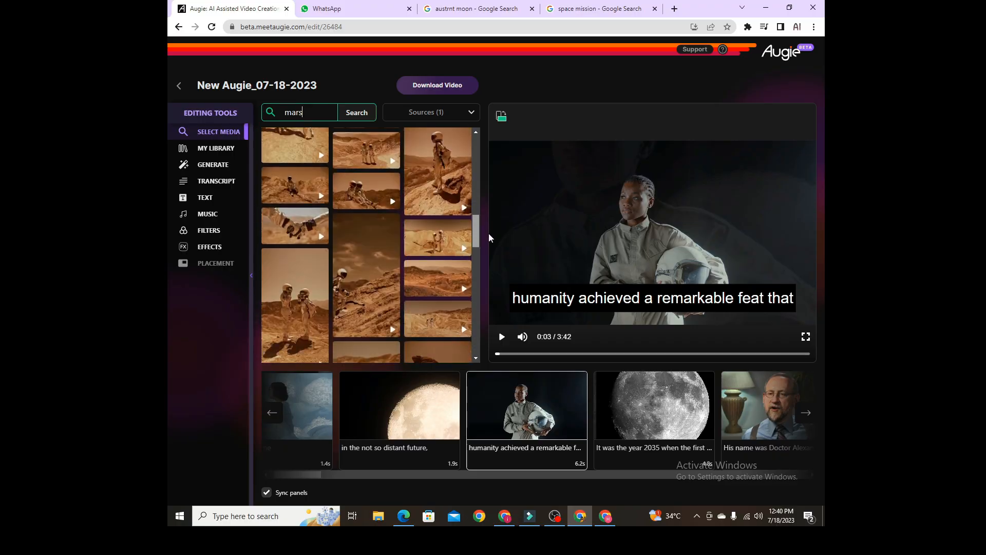
- Browse the mars clips for the "humanity achieved a remarkable feat" shot
{"action": "left_click_drag", "start_coordinate": [488, 233], "coordinate": [494, 315]}
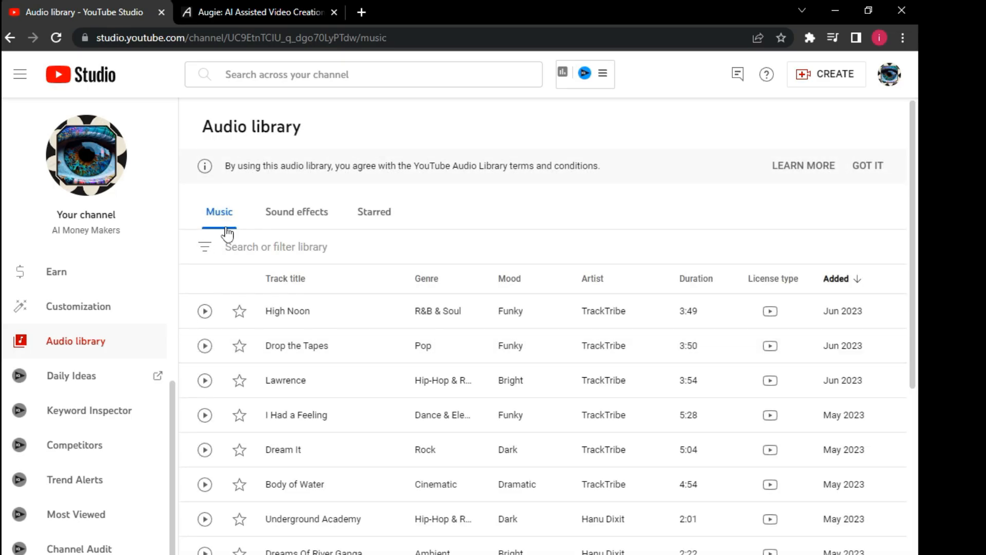
- Switch to the YouTube Studio audio library, search the music for "dark" and preview the track "Goddess of the Sea"
{"action": "left_click", "coordinate": [264, 247]}
{"action": "type", "text": "dark"}
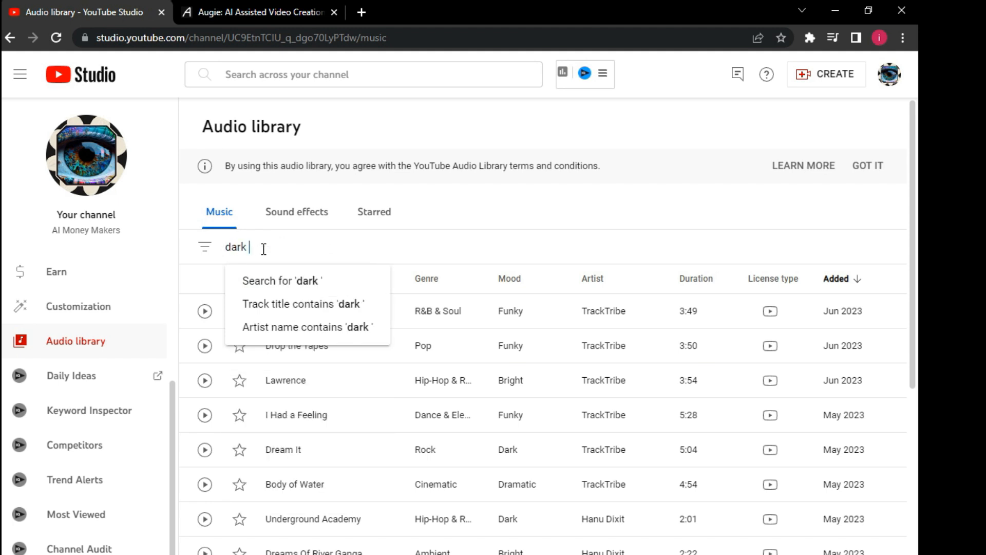
{"action": "key", "text": "Return"}
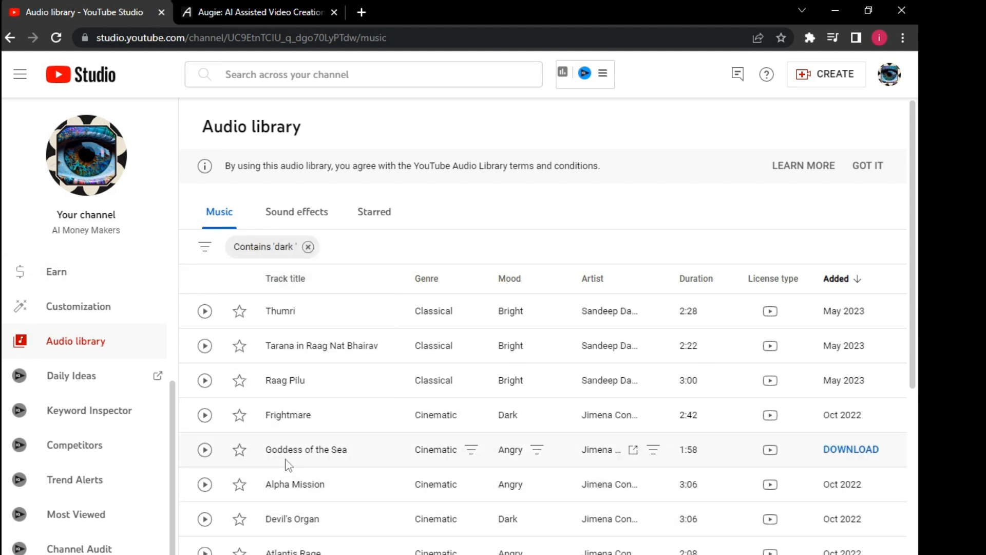
{"action": "left_click", "coordinate": [205, 450]}
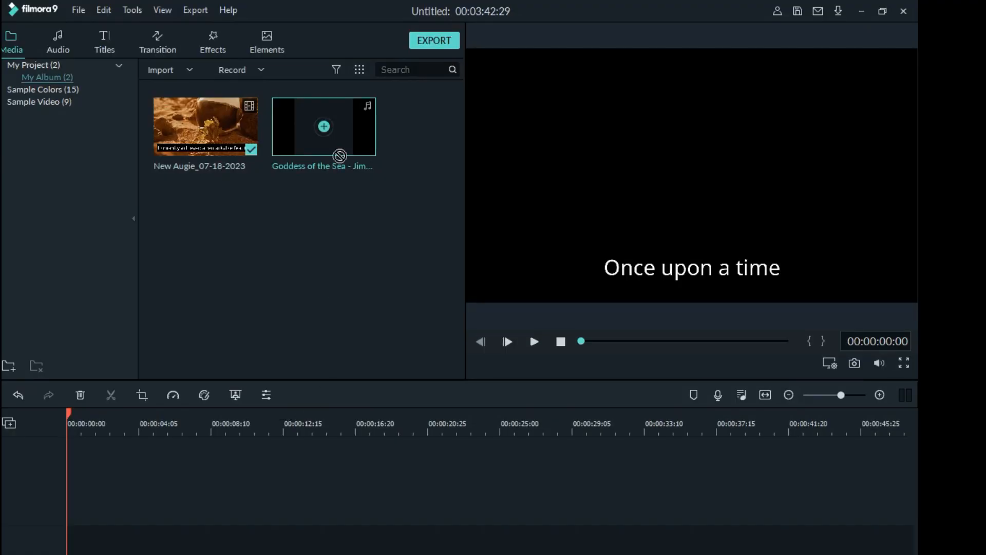
- Switch to Filmora, add "Goddess of the Sea" to the audio track beneath the video and play the timeline
{"action": "left_click_drag", "start_coordinate": [340, 155], "coordinate": [132, 522]}
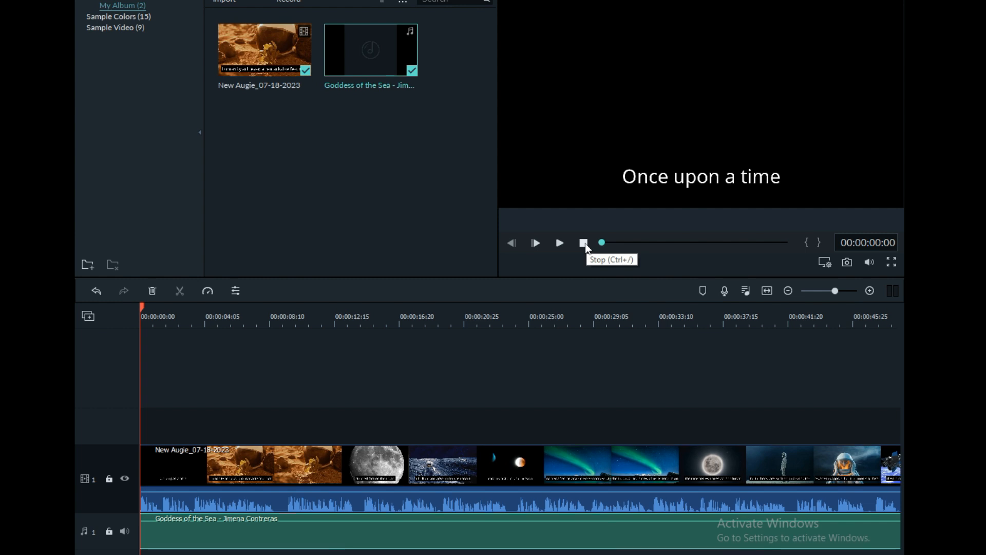
{"action": "left_click", "coordinate": [561, 243]}
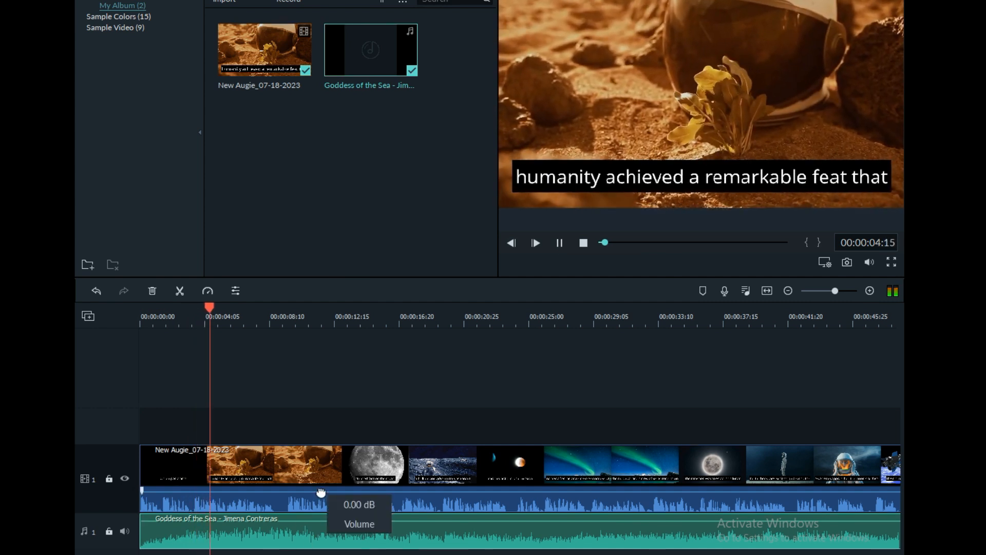
- Raise the video clip's narration volume, lower the music's volume slightly and check the mix from about 00:00:50
{"action": "left_click_drag", "start_coordinate": [319, 493], "coordinate": [321, 485]}
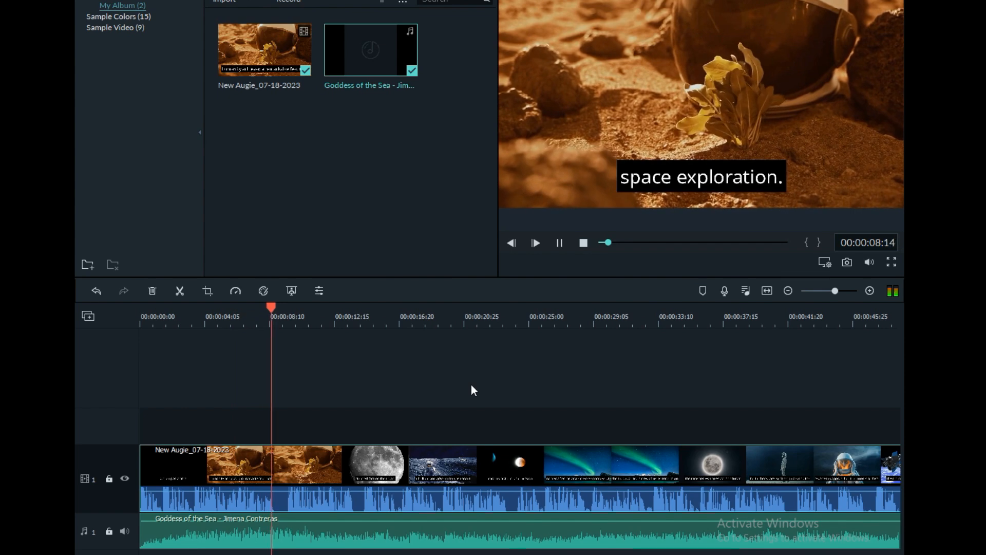
{"action": "left_click_drag", "start_coordinate": [291, 520], "coordinate": [290, 522]}
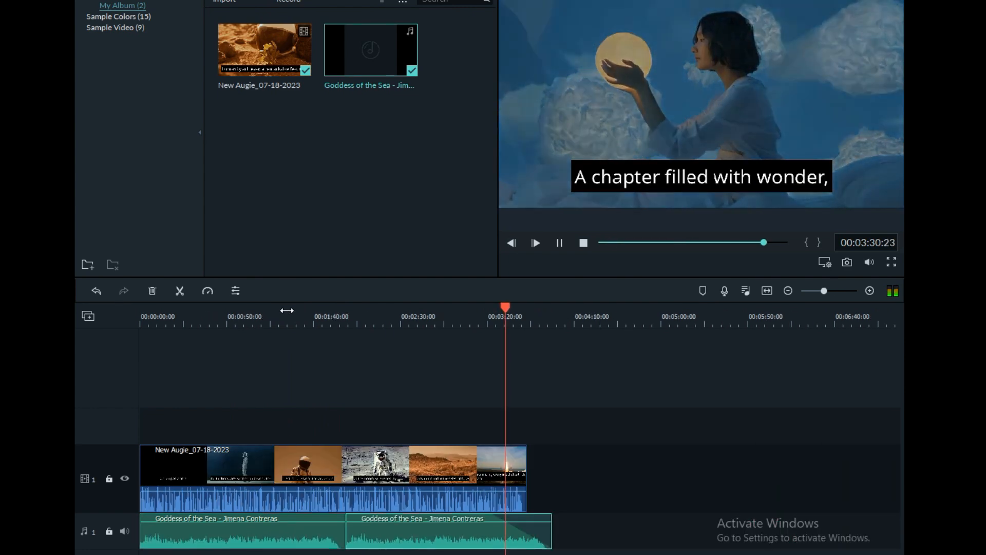
{"action": "left_click", "coordinate": [226, 314]}
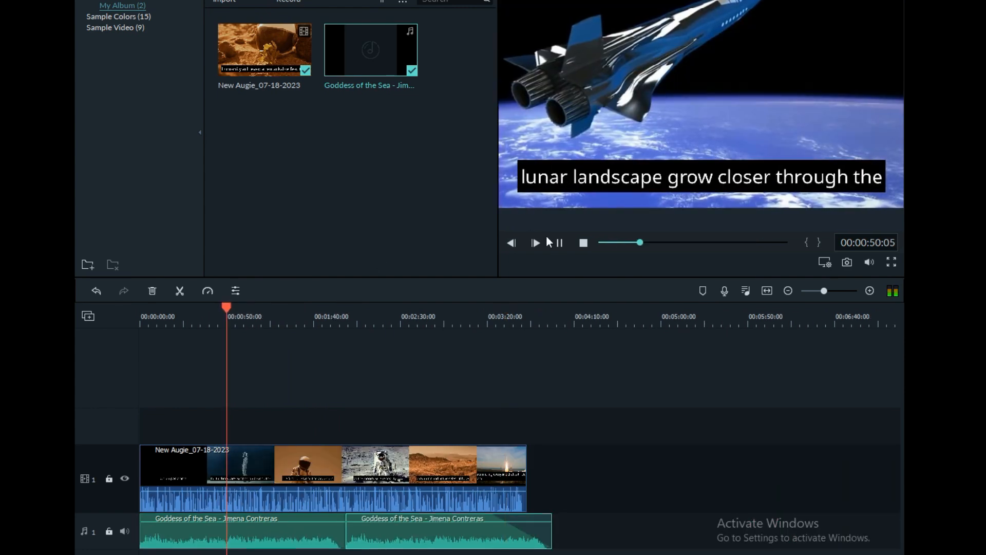